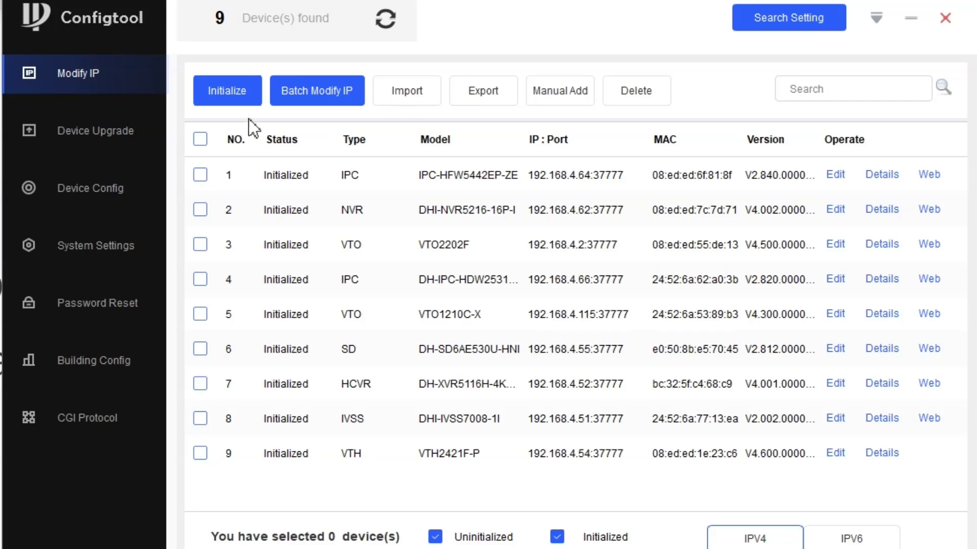
Select the IPC-HFW5442EP-ZE camera, try to initialize it, and dismiss the uninitialized-device notice.
click(202, 176)
click(220, 93)
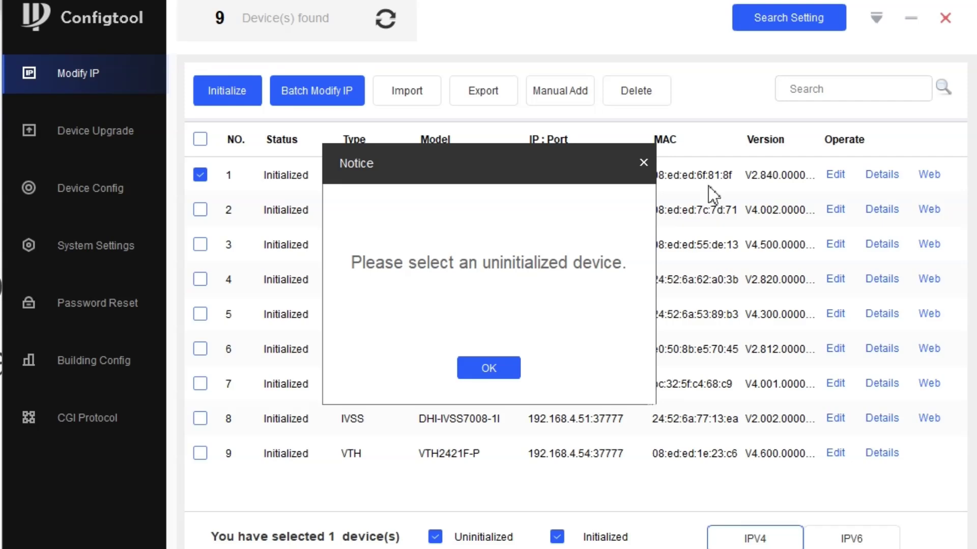
click(642, 163)
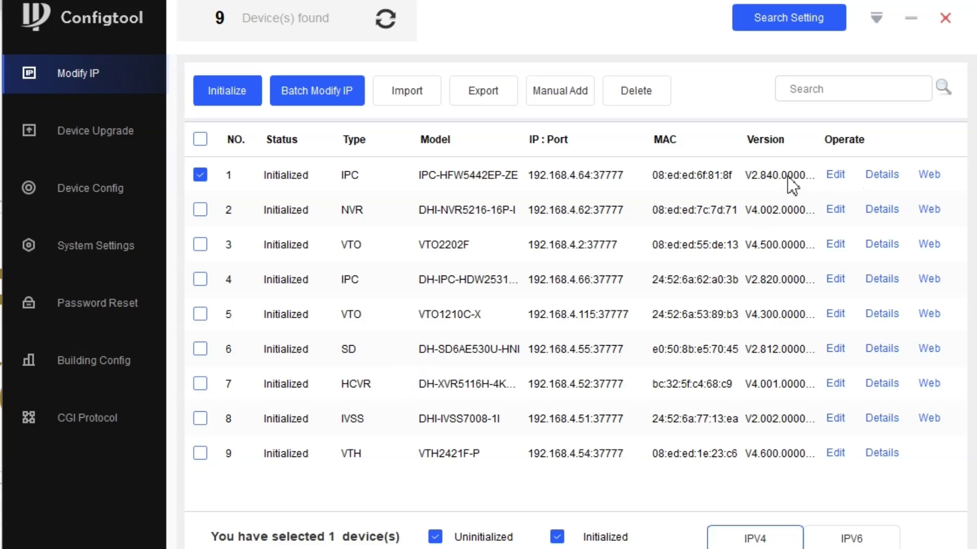
Filter the device list by 'vt' and open the Building Config page.
click(804, 87)
text(vt)
click(944, 87)
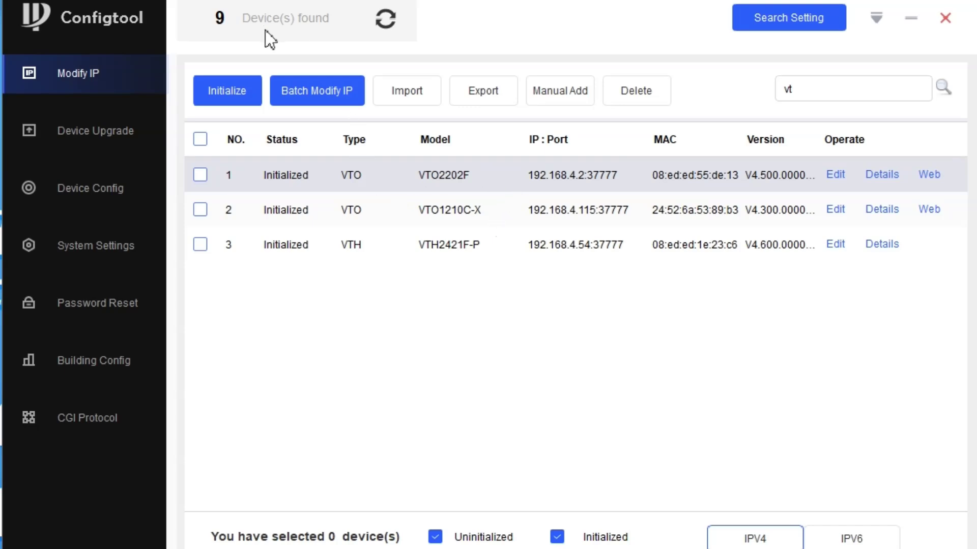
click(129, 360)
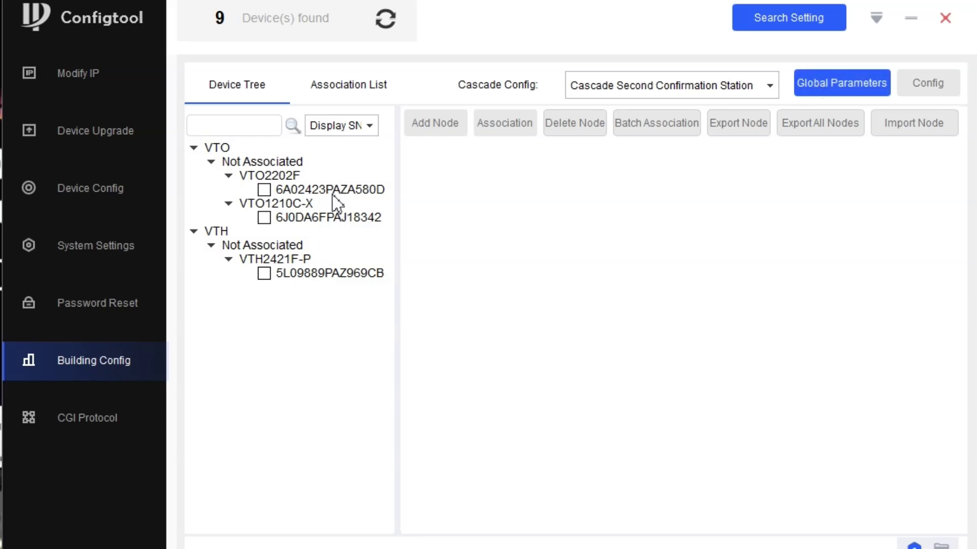
mouse_move(337, 202)
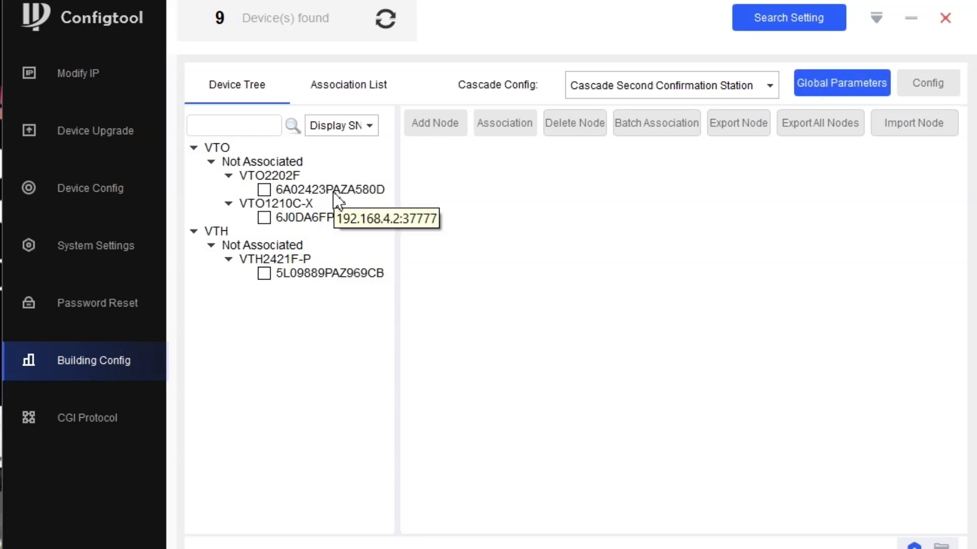
mouse_move(326, 284)
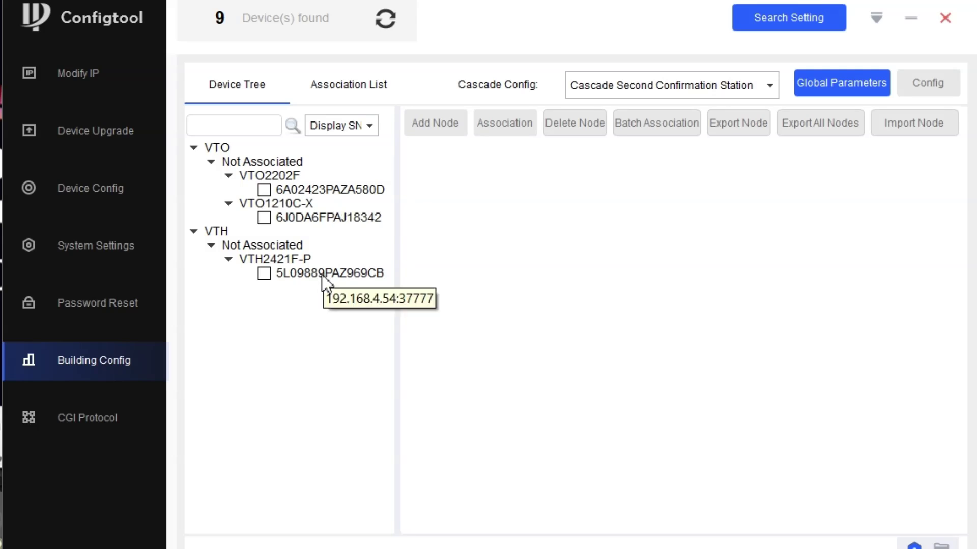
In Global Parameters, set server type VTO and server address 192.168.4.2.
click(816, 85)
click(677, 164)
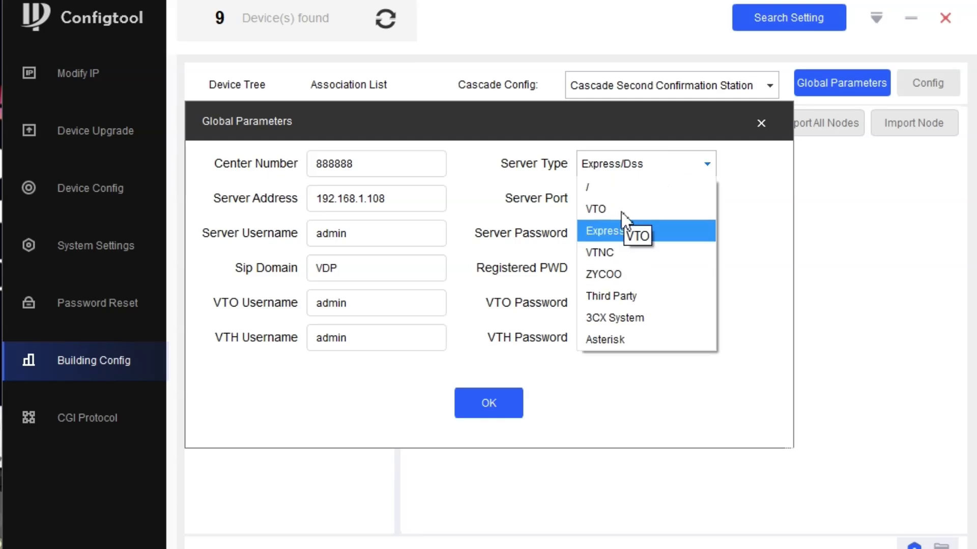
click(598, 209)
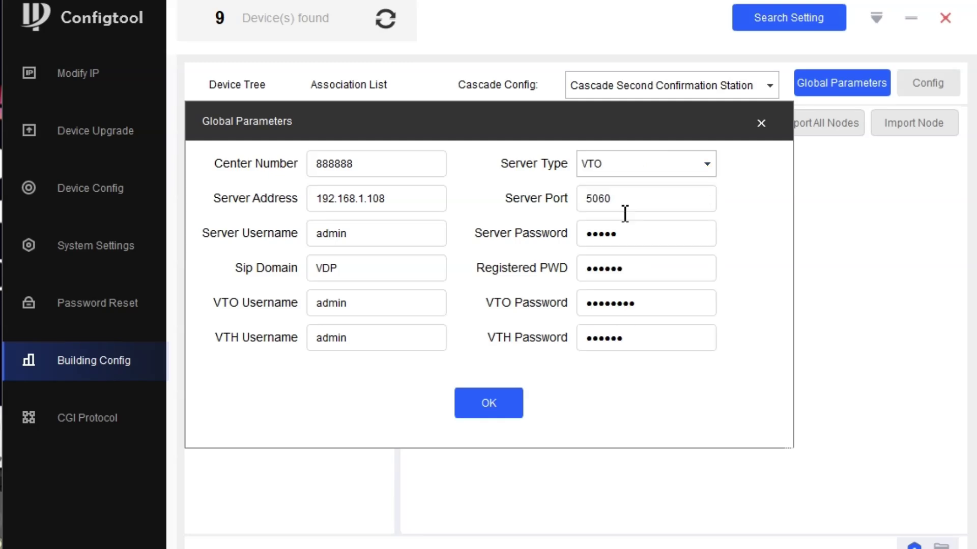
double_click(364, 199)
text(4)
double_click(372, 198)
drag(373, 198, 372, 195)
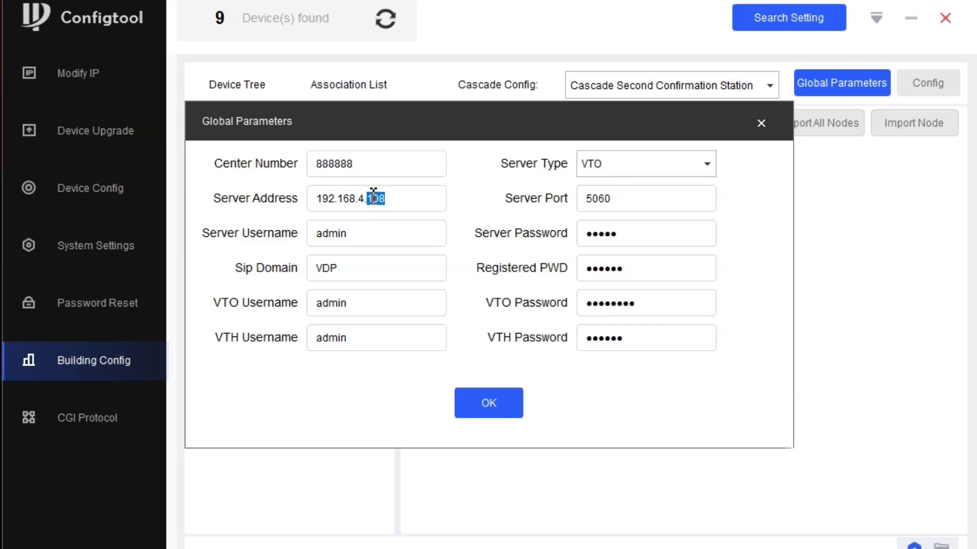
text(2)
Enter new server, VTO and VTH passwords and save the global parameters.
drag(639, 239, 558, 240)
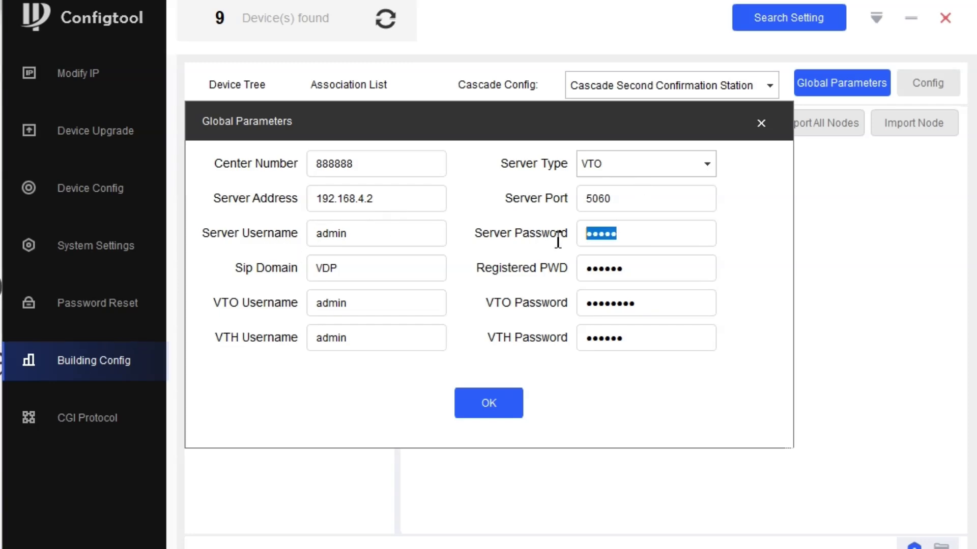
key(BackSpace)
text(*********)
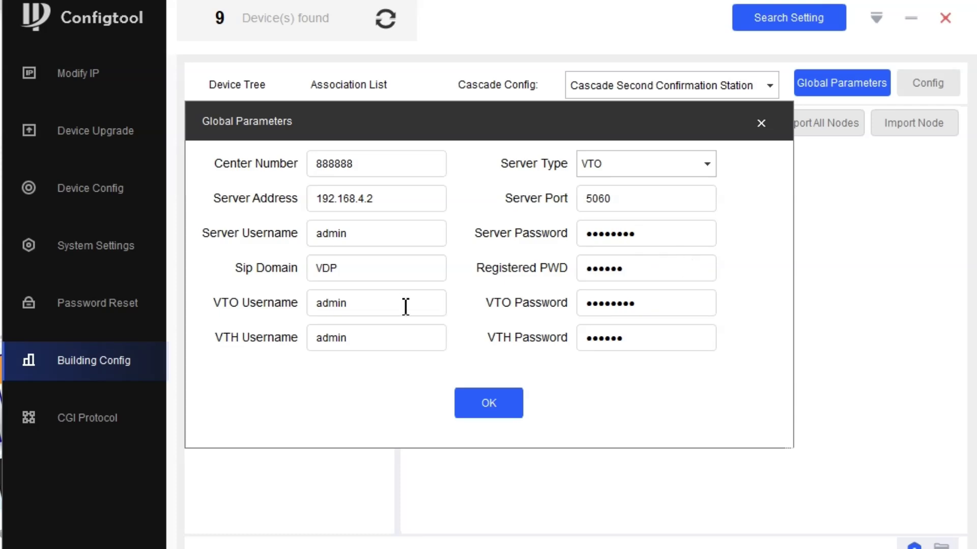
drag(692, 307, 526, 312)
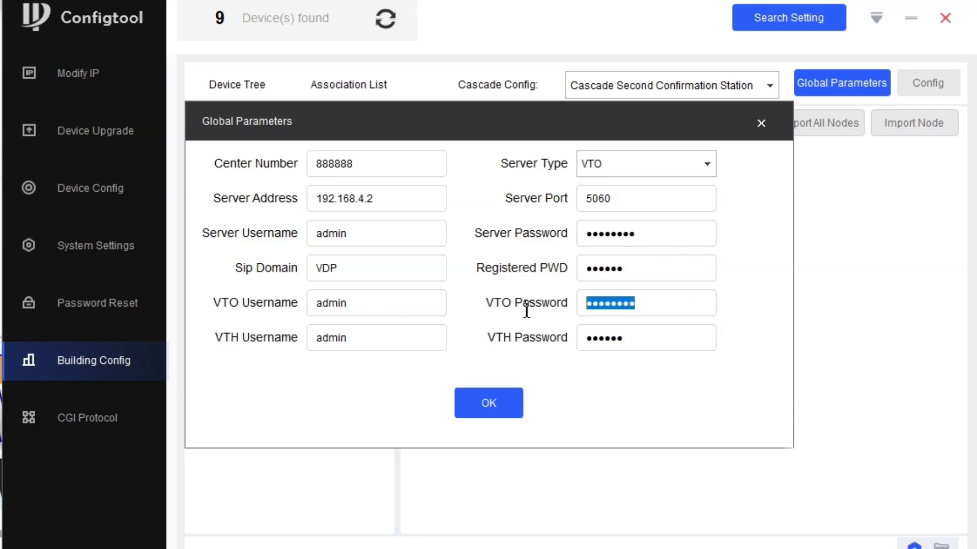
text(admin1234)
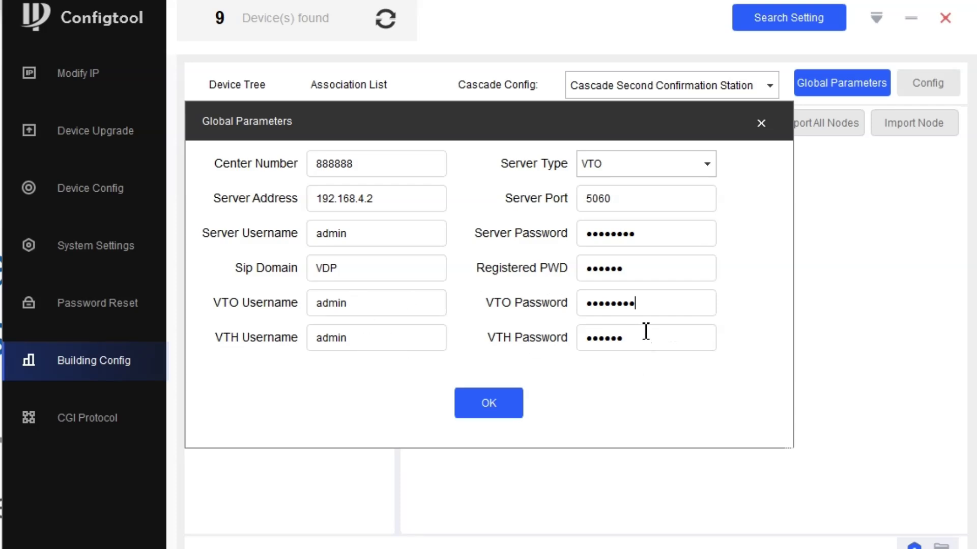
drag(646, 336, 548, 360)
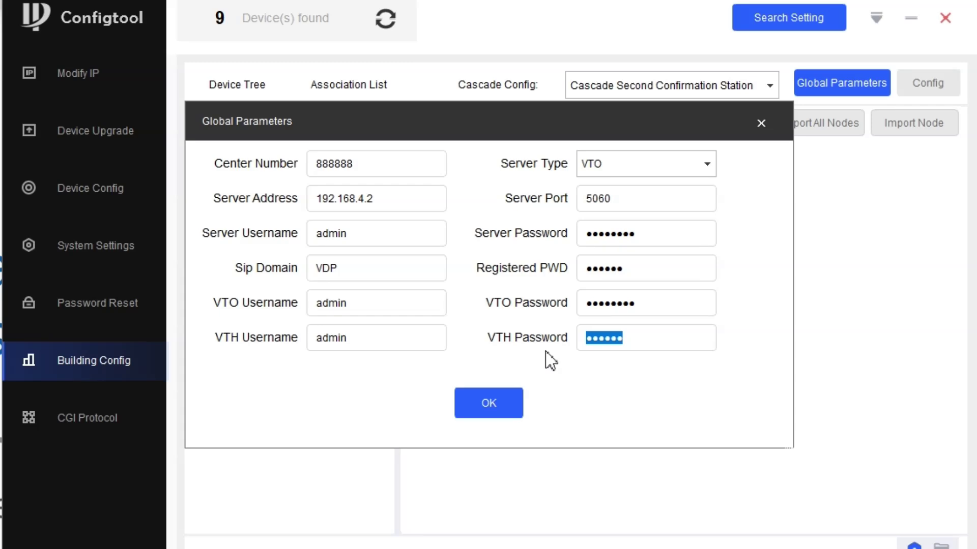
text(123456)
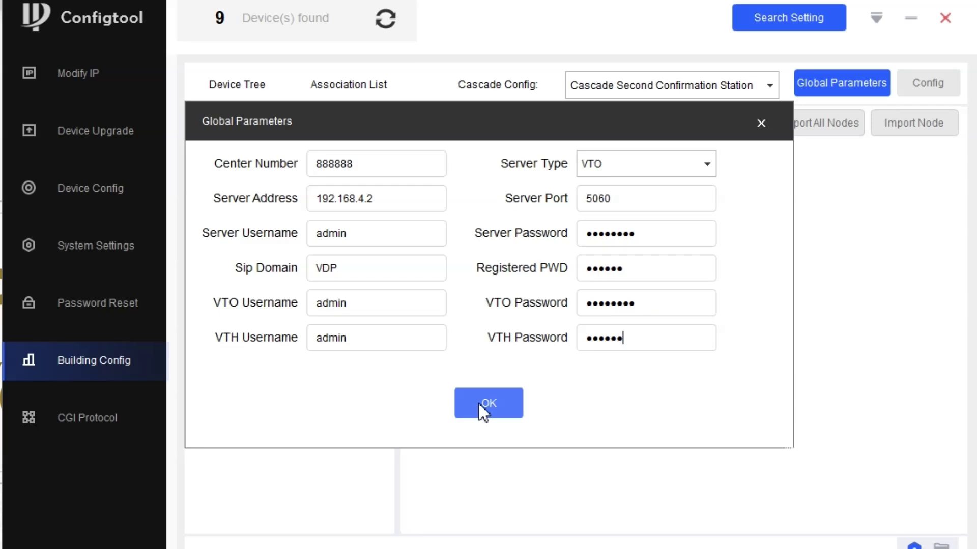
click(483, 409)
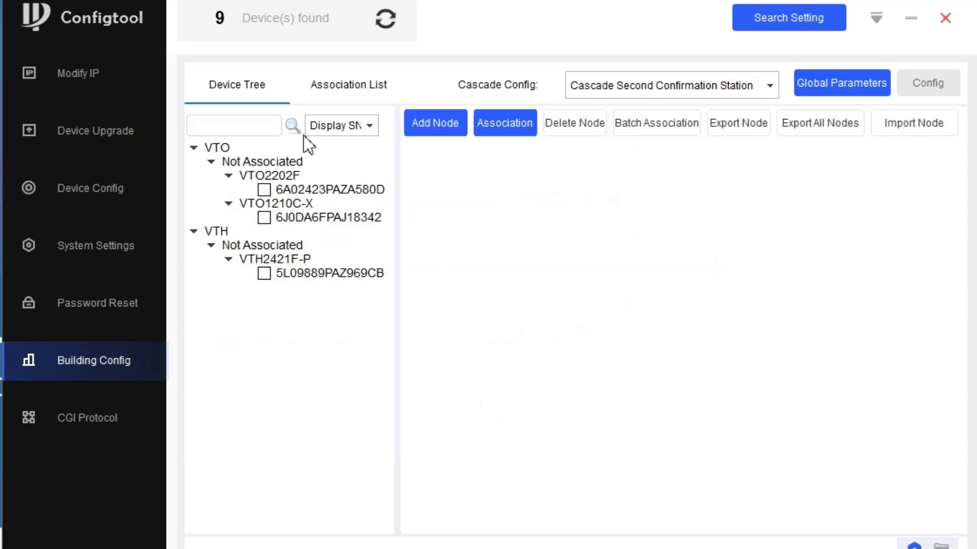
Set up a new Floor node with extension number 1 and no sub villa station.
click(429, 120)
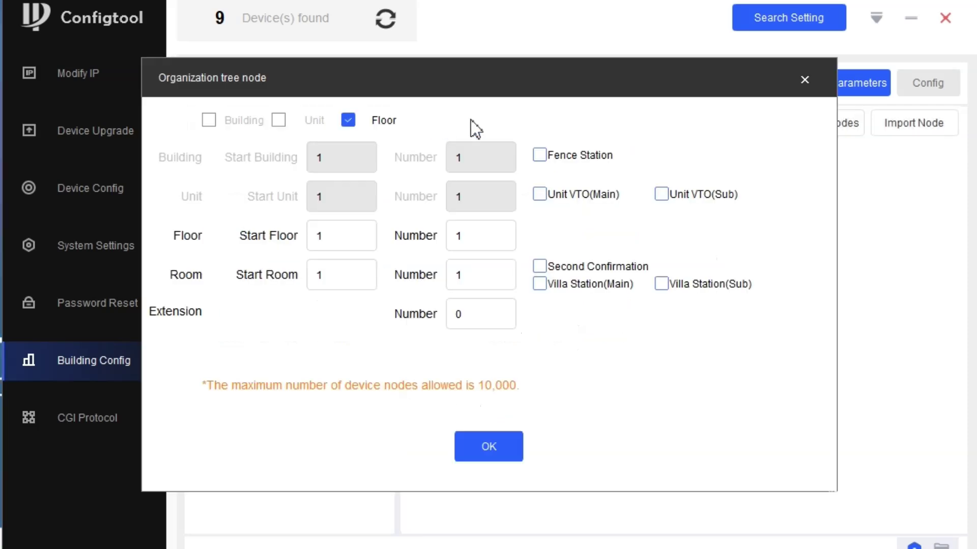
drag(414, 84, 703, 50)
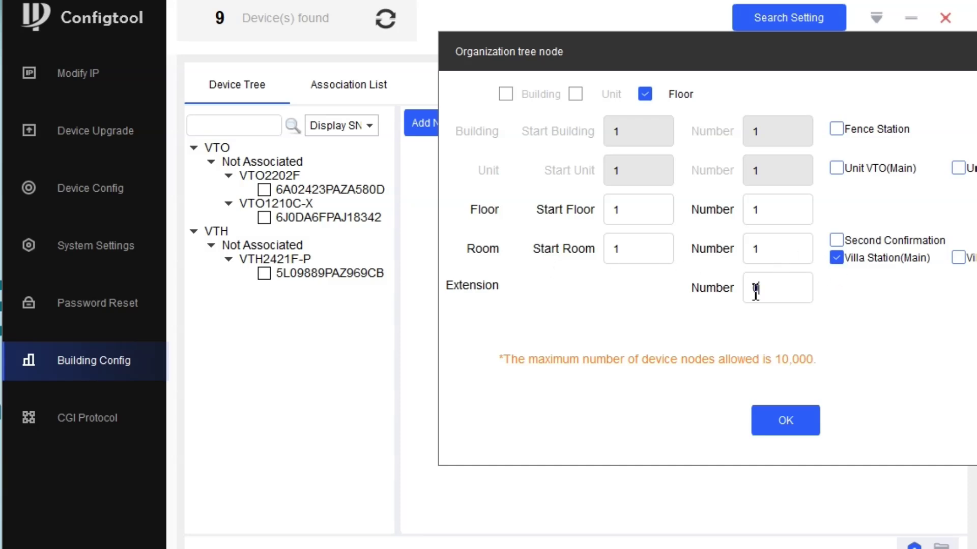
drag(756, 288, 746, 291)
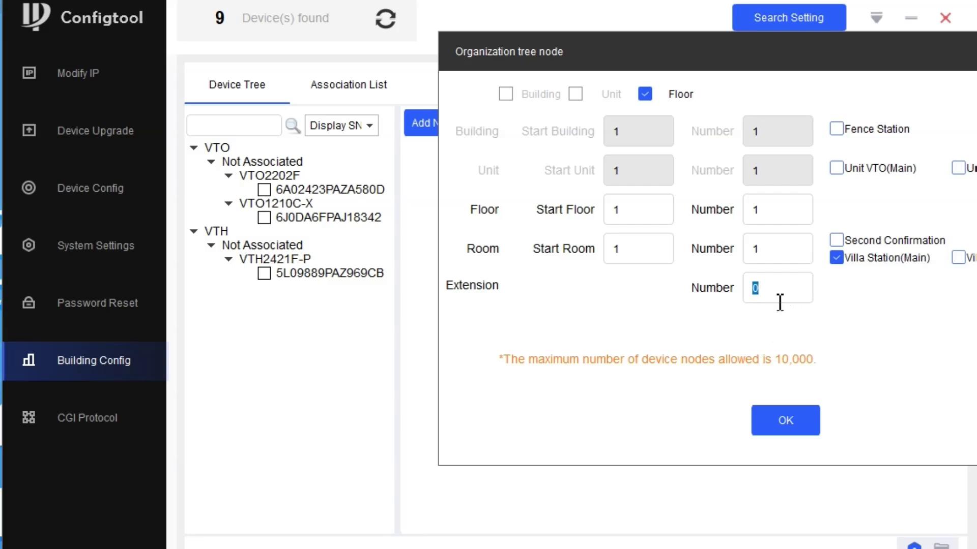
text(1)
drag(845, 73, 670, 84)
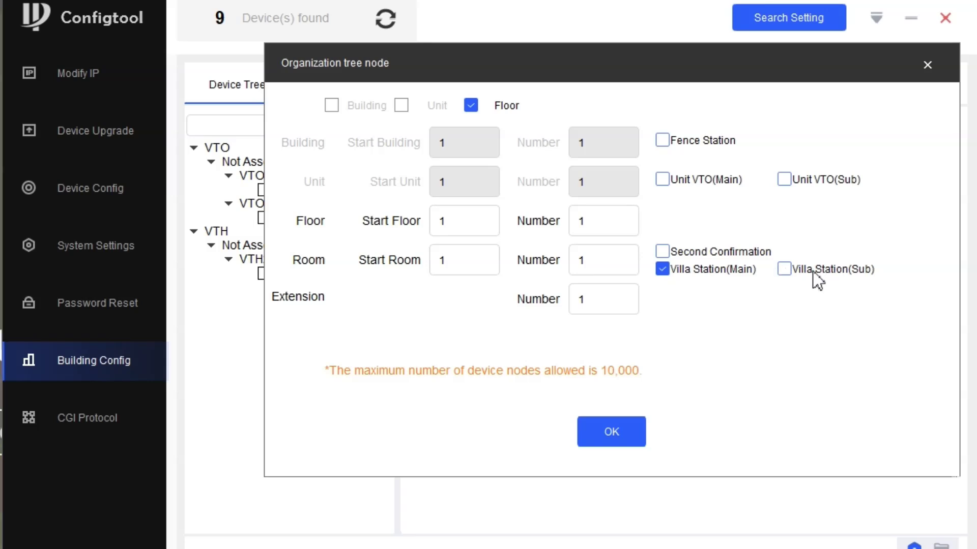
click(786, 271)
click(787, 271)
Create the 1 Floor node and associate the VTO2202F with Villa Station(Main).
click(611, 431)
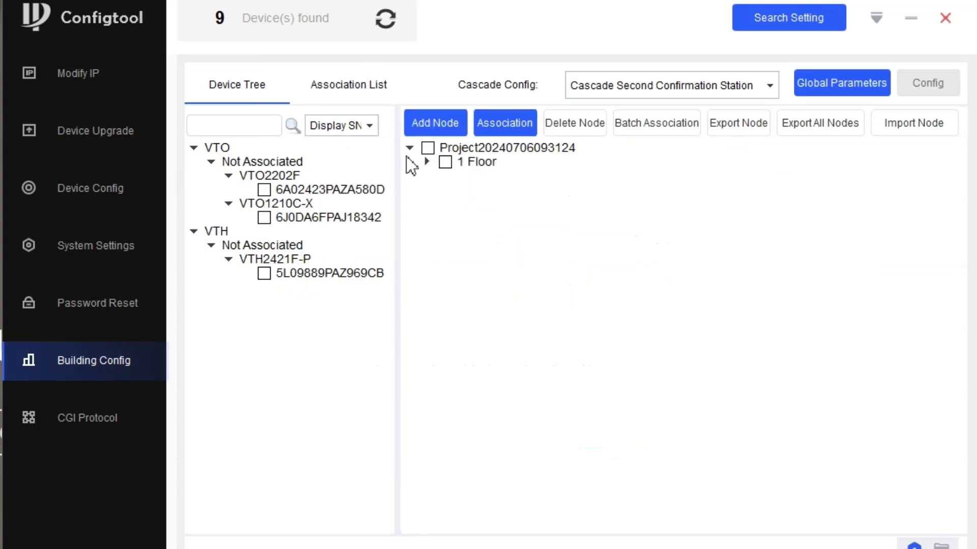
click(427, 162)
click(444, 175)
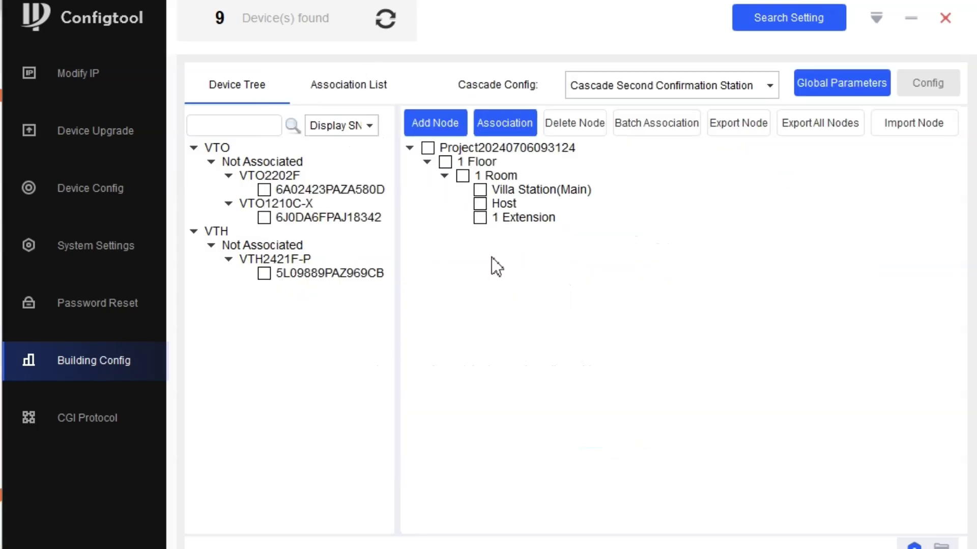
click(480, 190)
click(264, 190)
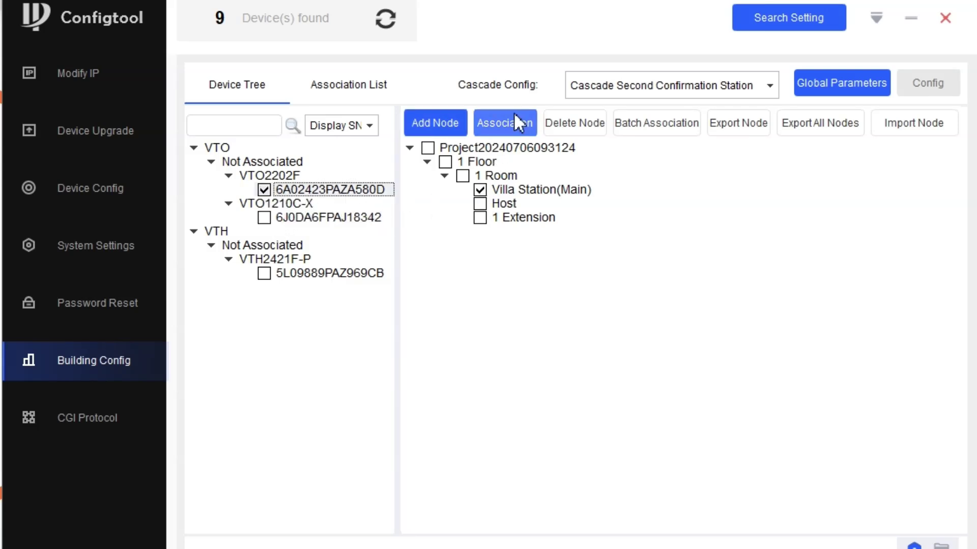
click(494, 122)
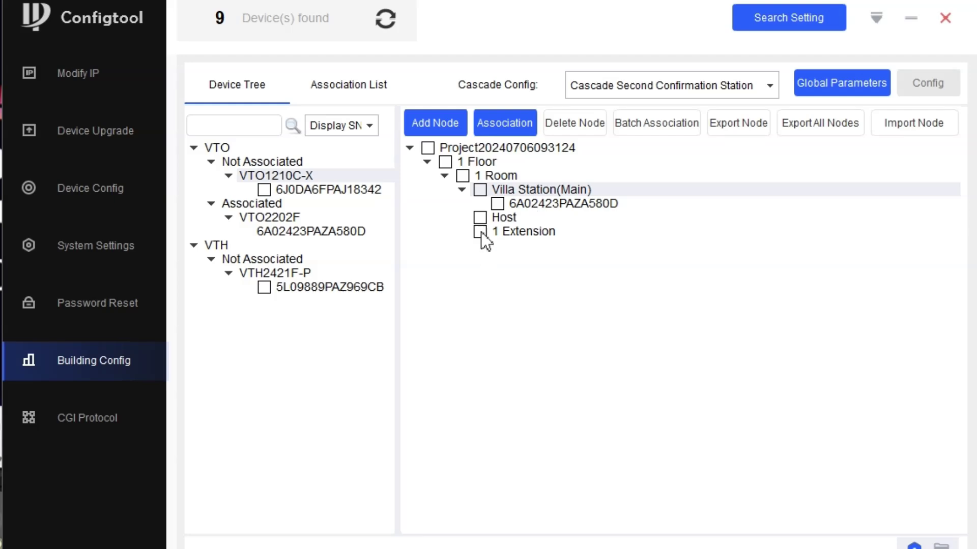
Associate the VTH2421F-P with Host and show the Association List.
click(480, 217)
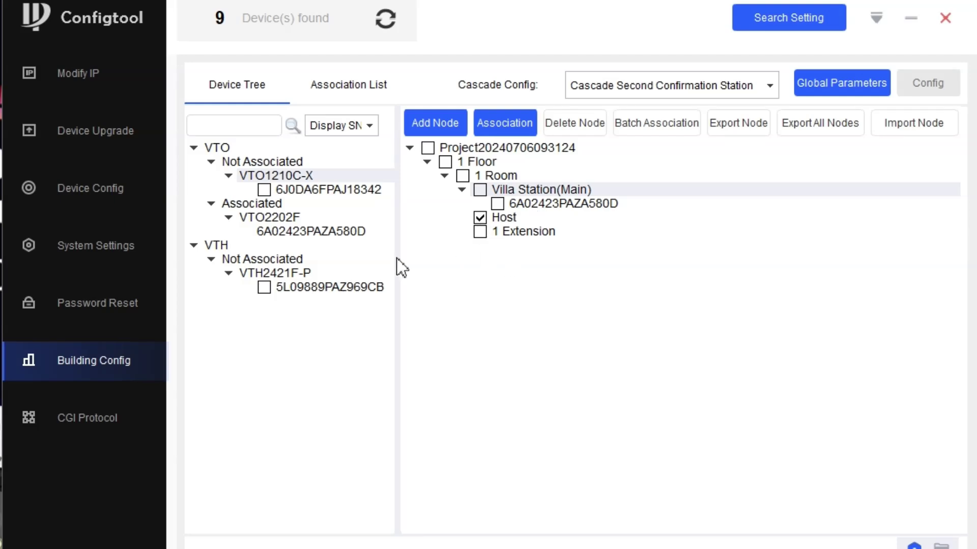
click(264, 287)
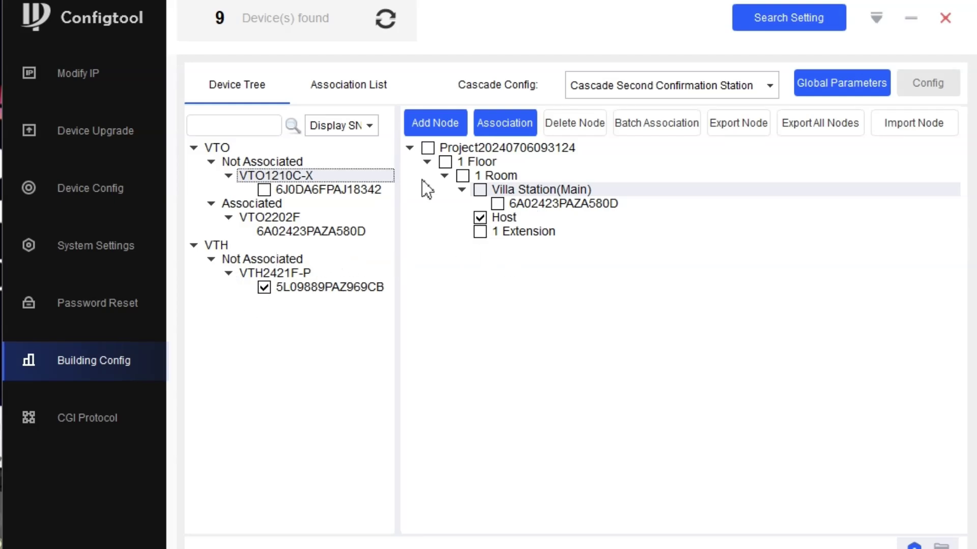
click(494, 133)
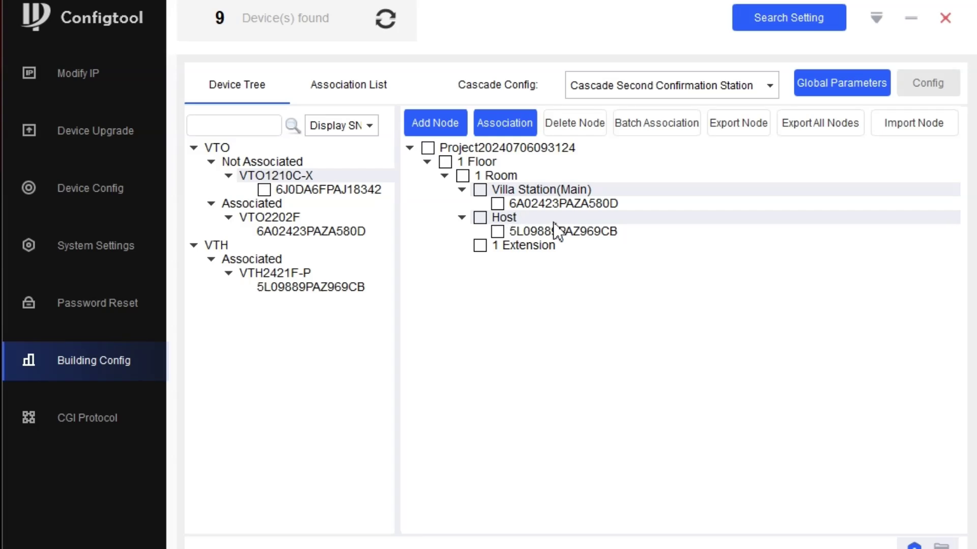
click(365, 89)
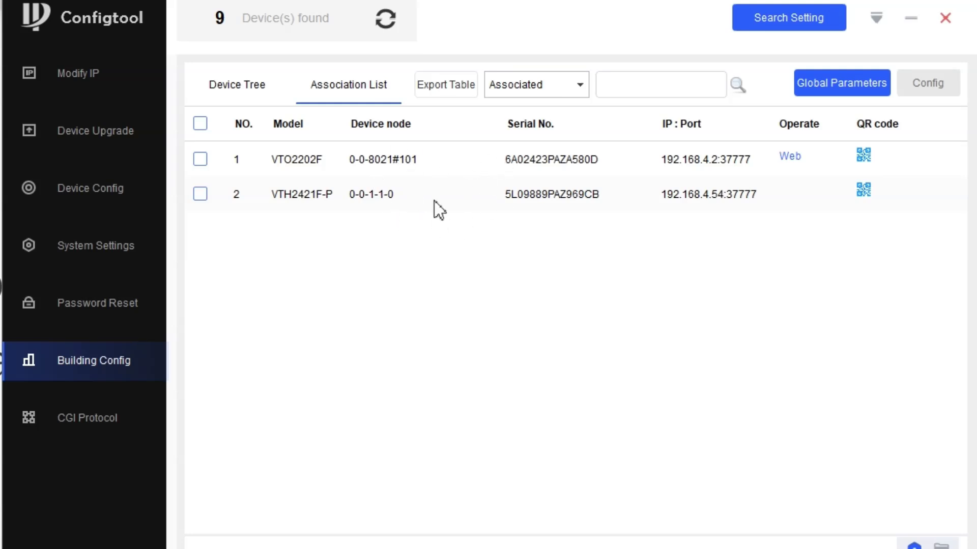
Select both associated devices, run Config, and acknowledge the completion notice.
click(199, 124)
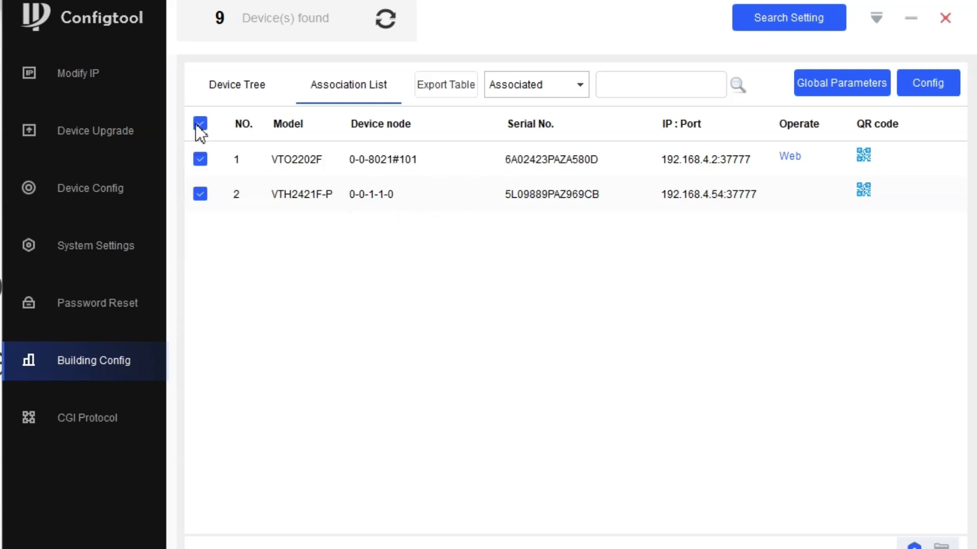
click(926, 91)
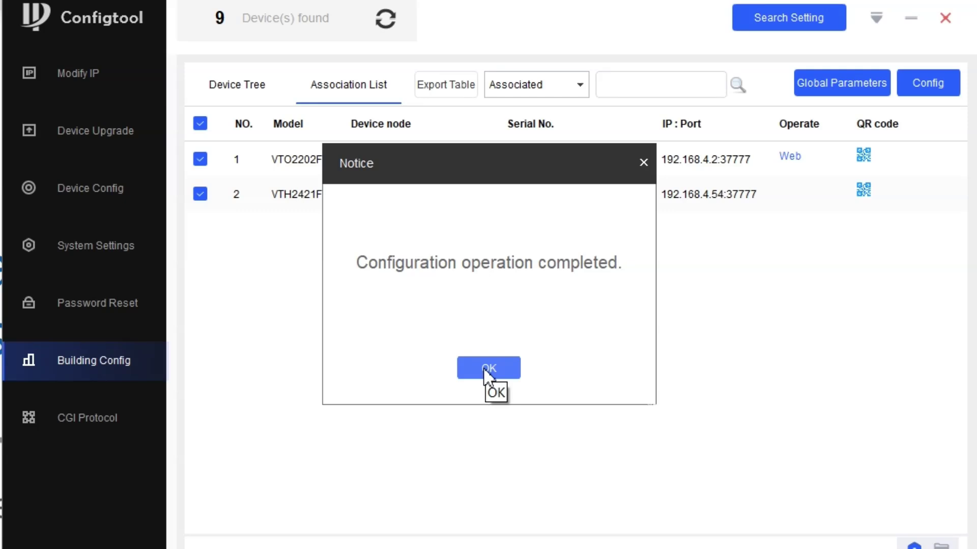
click(486, 370)
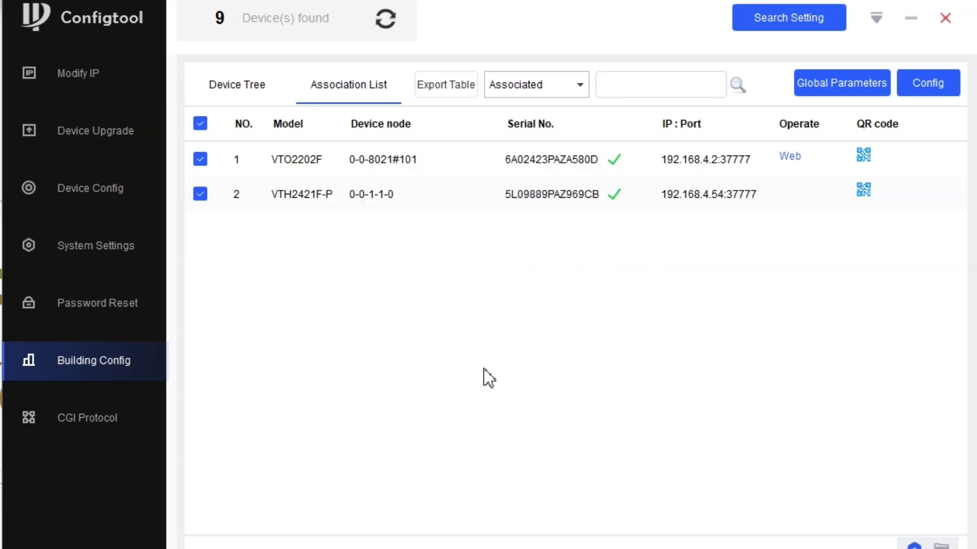